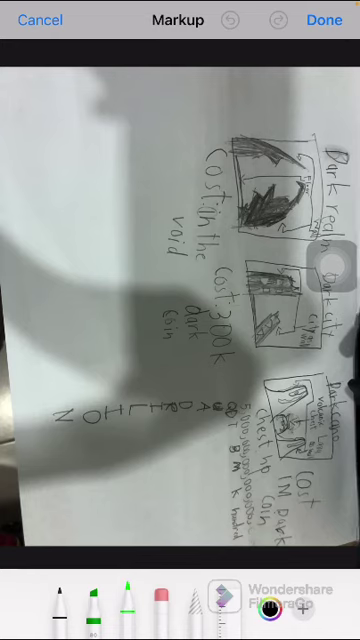
- Draw two black loops over the lower and lower-right parts of the page
{"action": "mouse_move", "coordinate": [90, 425]}
{"action": "left_mouse_down"}
{"action": "mouse_move", "coordinate": [75, 470]}
{"action": "mouse_move", "coordinate": [72, 495]}
{"action": "left_mouse_up"}
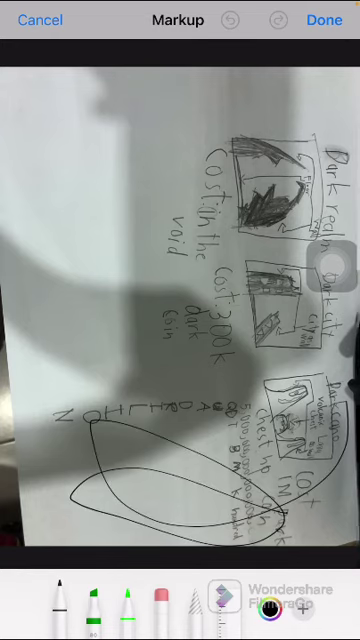
{"action": "mouse_move", "coordinate": [300, 395]}
{"action": "left_mouse_down"}
{"action": "mouse_move", "coordinate": [285, 520]}
{"action": "mouse_move", "coordinate": [75, 510]}
{"action": "left_mouse_up"}
{"action": "left_click", "coordinate": [93, 598]}
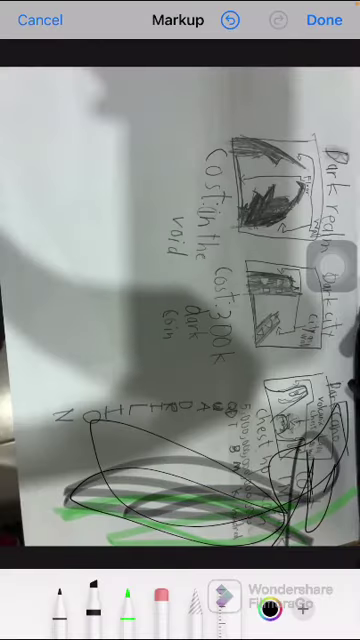
- Scribble dark strokes down the right side and across the top of the page
{"action": "left_click_drag", "start_coordinate": [345, 365], "coordinate": [325, 480]}
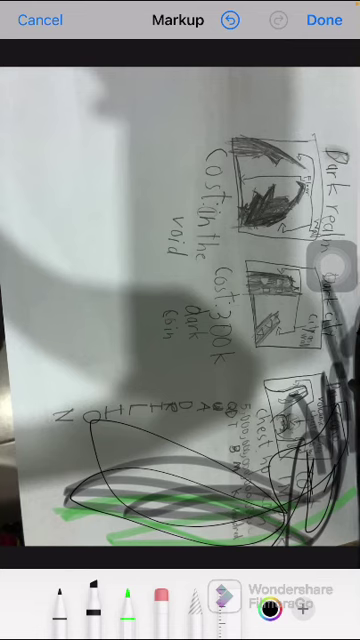
{"action": "left_click_drag", "start_coordinate": [315, 70], "coordinate": [352, 240]}
{"action": "mouse_move", "coordinate": [333, 326]}
{"action": "left_mouse_down"}
{"action": "mouse_move", "coordinate": [119, 530]}
{"action": "mouse_move", "coordinate": [27, 490]}
{"action": "left_mouse_up"}
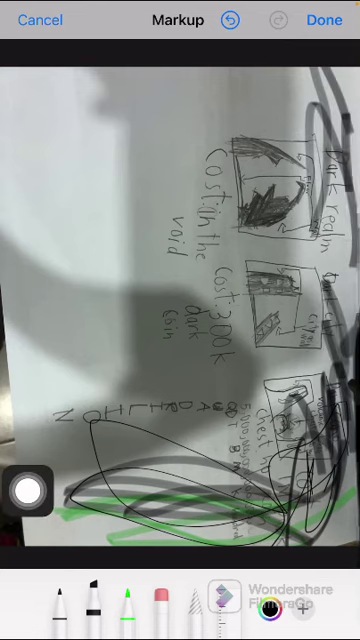
{"action": "mouse_move", "coordinate": [325, 80]}
{"action": "left_mouse_down"}
{"action": "mouse_move", "coordinate": [250, 100]}
{"action": "mouse_move", "coordinate": [200, 90]}
{"action": "mouse_move", "coordinate": [165, 105]}
{"action": "mouse_move", "coordinate": [140, 150]}
{"action": "left_mouse_up"}
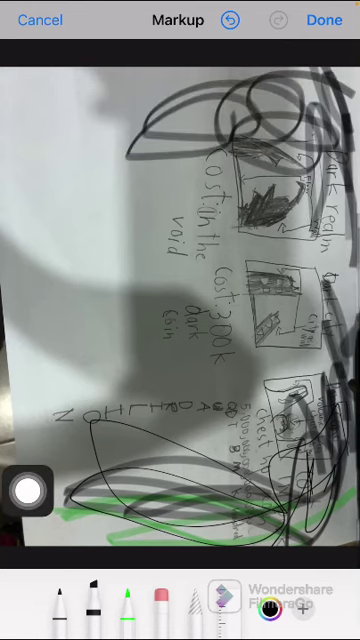
- Scribble down the left edge and along the bottom of the page
{"action": "mouse_move", "coordinate": [140, 100]}
{"action": "left_mouse_down"}
{"action": "mouse_move", "coordinate": [25, 160]}
{"action": "mouse_move", "coordinate": [35, 175]}
{"action": "mouse_move", "coordinate": [30, 300]}
{"action": "mouse_move", "coordinate": [60, 420]}
{"action": "left_mouse_up"}
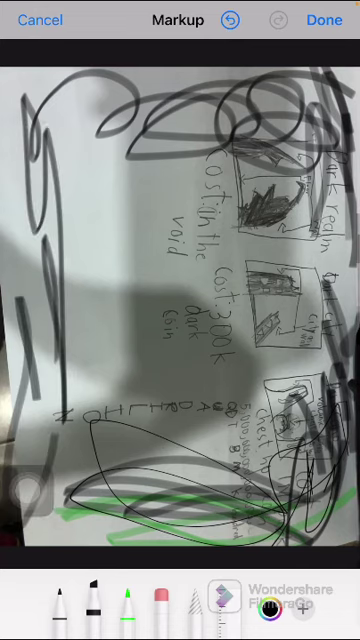
{"action": "left_click_drag", "start_coordinate": [25, 450], "coordinate": [60, 500]}
{"action": "left_click_drag", "start_coordinate": [20, 490], "coordinate": [140, 510]}
{"action": "left_click_drag", "start_coordinate": [30, 500], "coordinate": [150, 520]}
{"action": "left_click_drag", "start_coordinate": [40, 510], "coordinate": [270, 540]}
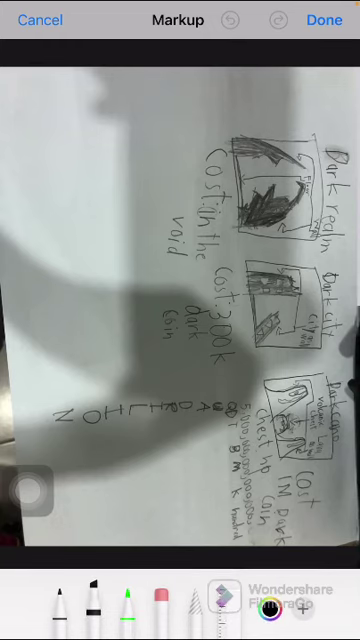
- Draw a dark mark beside the vertical lettering, undo it, then finish Markup
{"action": "mouse_move", "coordinate": [192, 372]}
{"action": "left_mouse_down"}
{"action": "mouse_move", "coordinate": [195, 414]}
{"action": "mouse_move", "coordinate": [208, 424]}
{"action": "left_mouse_up"}
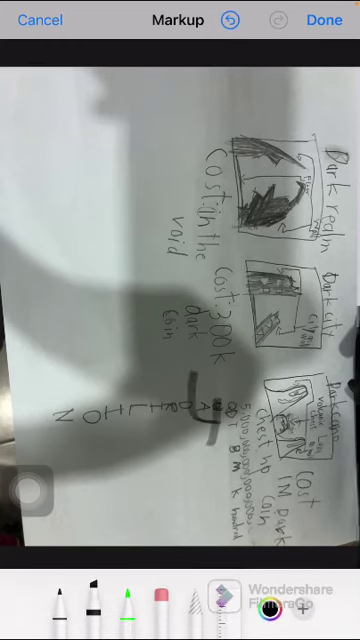
{"action": "left_click", "coordinate": [230, 20]}
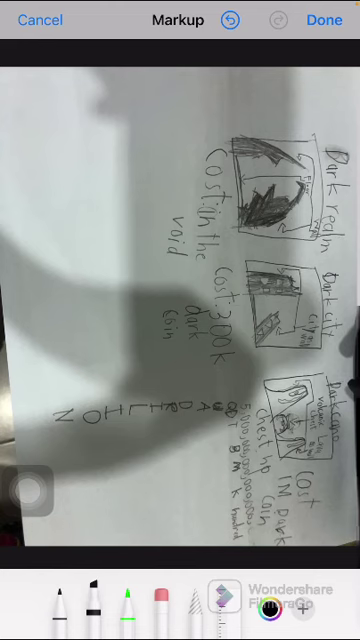
{"action": "left_click", "coordinate": [324, 20]}
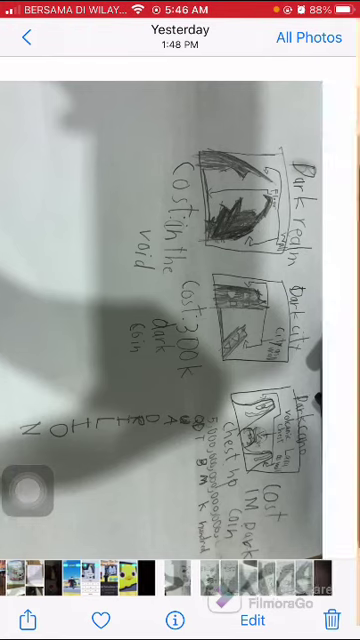
- Swipe ahead to the concept page with the egg and cat drawings
{"action": "left_click_drag", "start_coordinate": [260, 320], "coordinate": [80, 320]}
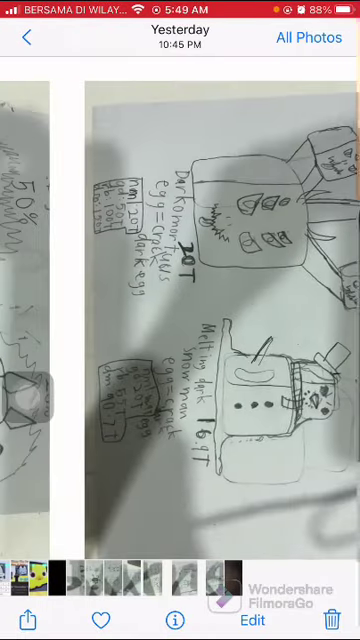
{"action": "left_click_drag", "start_coordinate": [100, 300], "coordinate": [300, 300]}
{"action": "left_click_drag", "start_coordinate": [100, 300], "coordinate": [300, 300]}
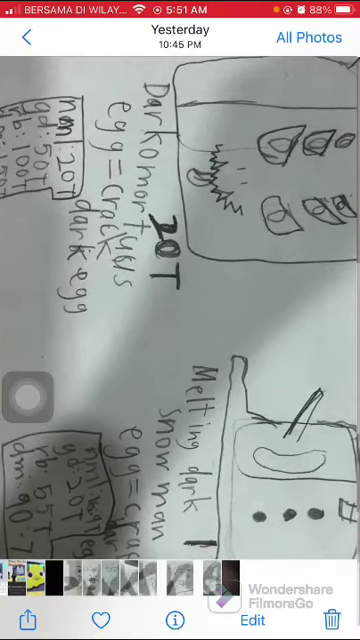
{"action": "left_click", "coordinate": [252, 620]}
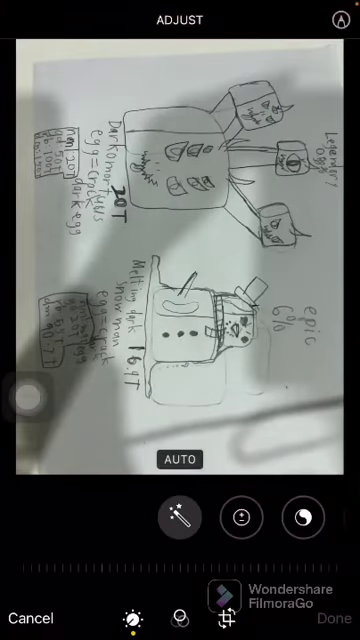
{"action": "left_click", "coordinate": [340, 19]}
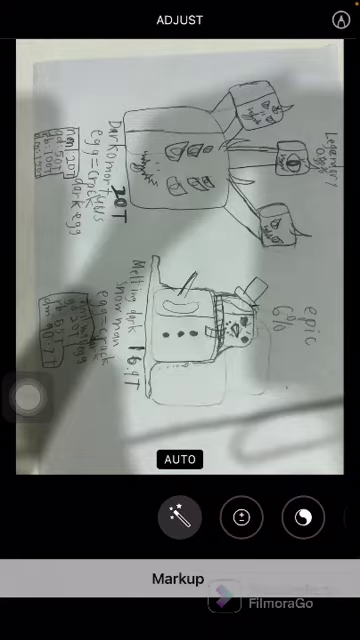
{"action": "left_click", "coordinate": [180, 577]}
{"action": "scroll", "coordinate": [46, 254], "scroll_direction": "up", "scroll_amount": 2}
{"action": "scroll", "coordinate": [46, 254], "scroll_direction": "up", "scroll_amount": 2}
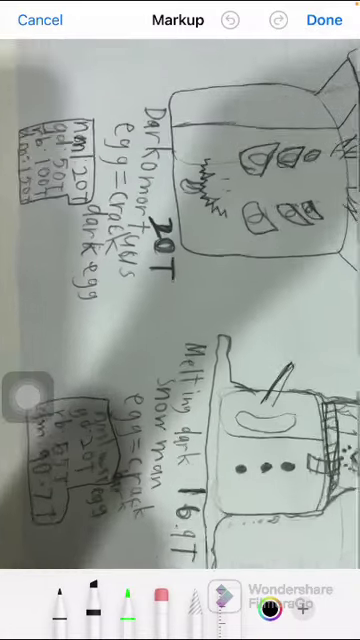
{"action": "scroll", "coordinate": [46, 254], "scroll_direction": "up", "scroll_amount": 2}
{"action": "scroll", "coordinate": [46, 254], "scroll_direction": "up", "scroll_amount": 2}
{"action": "mouse_move", "coordinate": [148, 118]}
{"action": "left_mouse_down"}
{"action": "mouse_move", "coordinate": [135, 122]}
{"action": "mouse_move", "coordinate": [98, 165]}
{"action": "mouse_move", "coordinate": [124, 262]}
{"action": "left_mouse_up"}
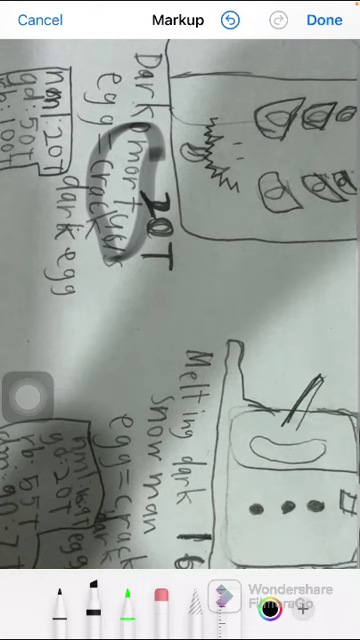
{"action": "mouse_move", "coordinate": [162, 44]}
{"action": "left_mouse_down"}
{"action": "mouse_move", "coordinate": [140, 126]}
{"action": "mouse_move", "coordinate": [148, 124]}
{"action": "left_mouse_up"}
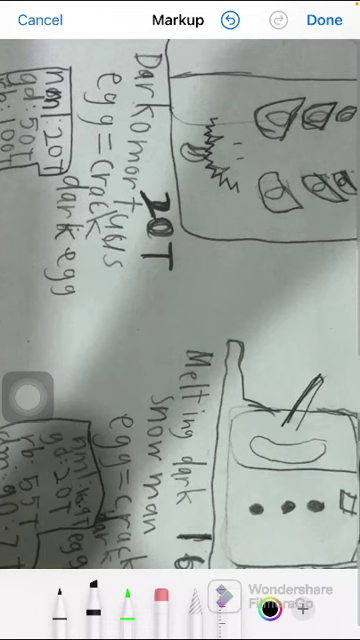
{"action": "left_click", "coordinate": [324, 19]}
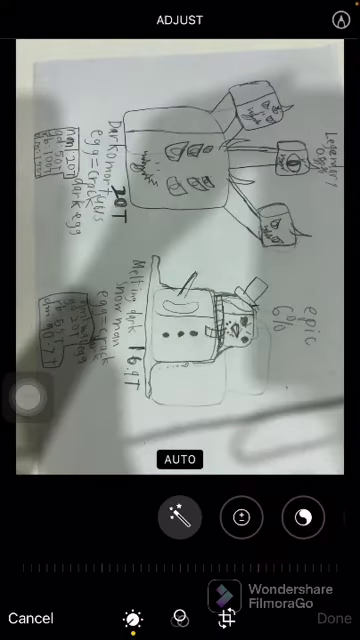
- Cancel the Adjust editor without changes and return to the photo viewer
{"action": "left_click", "coordinate": [30, 618]}
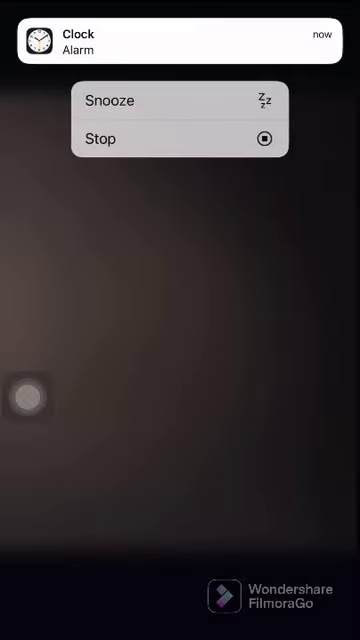
{"action": "left_click", "coordinate": [130, 139]}
{"action": "left_click_drag", "start_coordinate": [180, 5], "coordinate": [180, 560]}
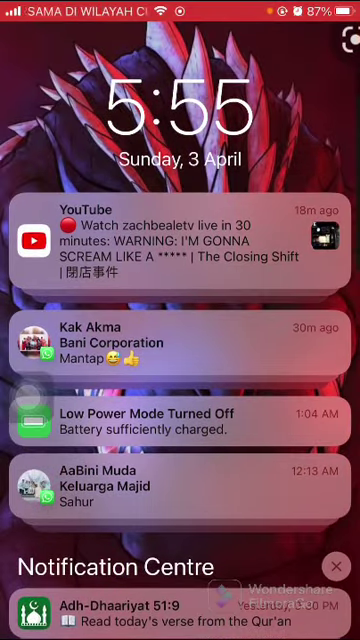
{"action": "left_click_drag", "start_coordinate": [180, 630], "coordinate": [180, 100]}
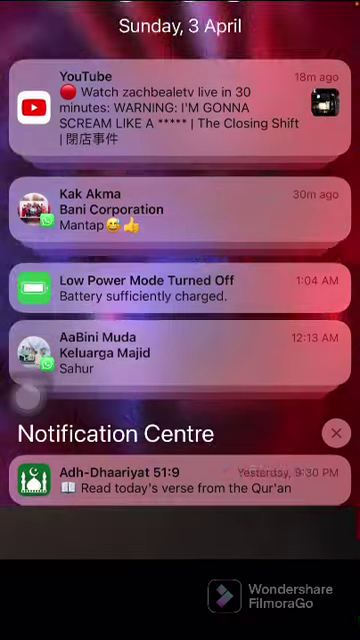